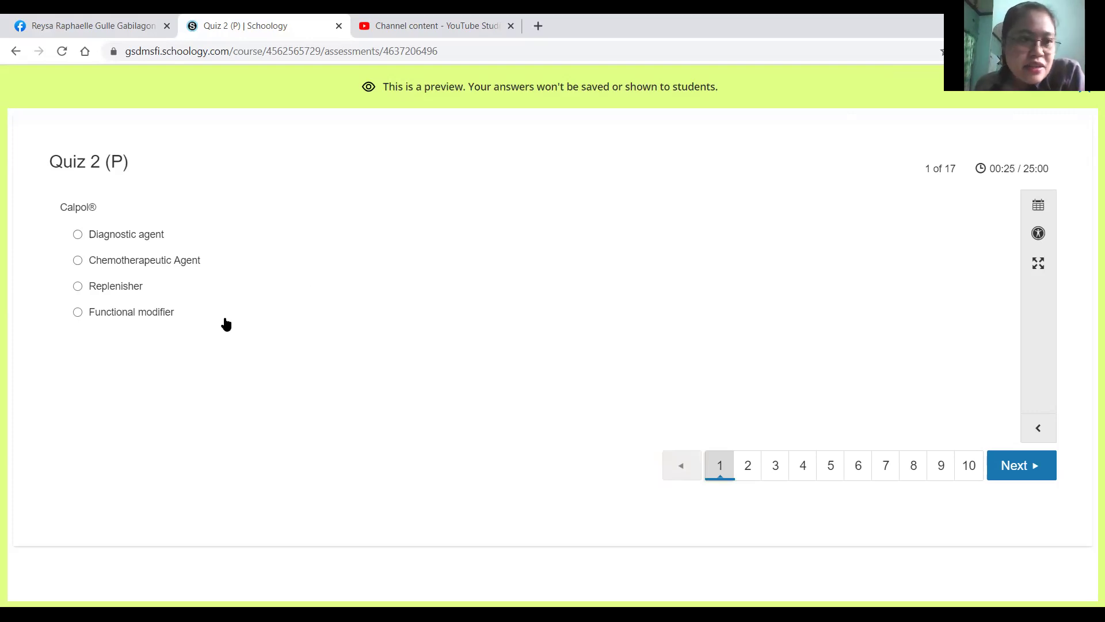
- Answer the Calpol® question with Functional modifier and the question on determining drug dose in large populations with "Quantal dose-effect curve"
click(173, 314)
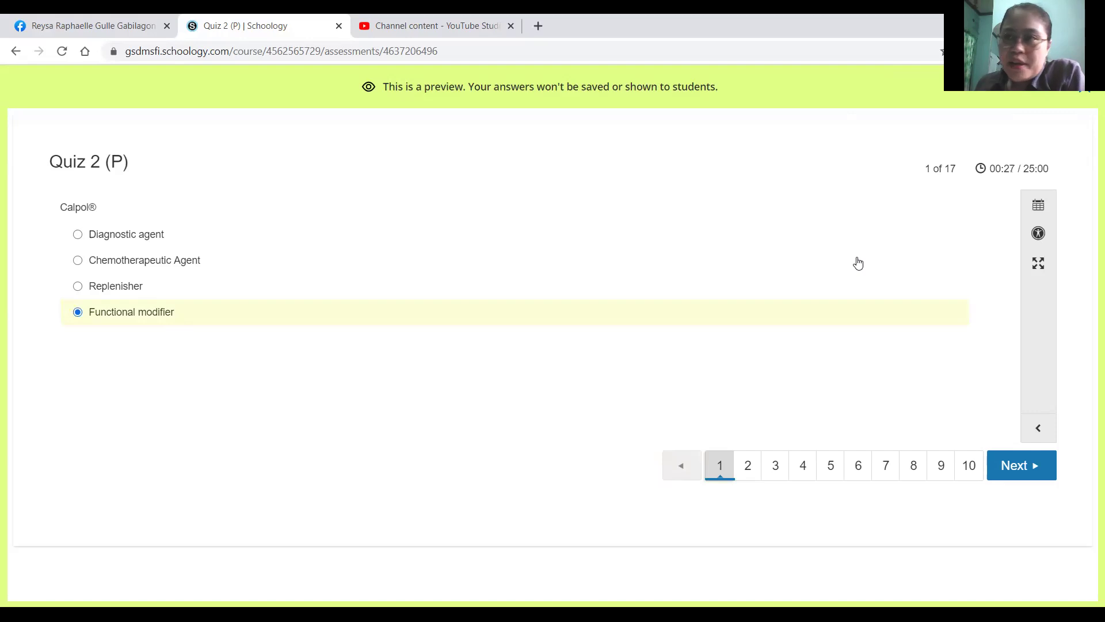
click(1007, 470)
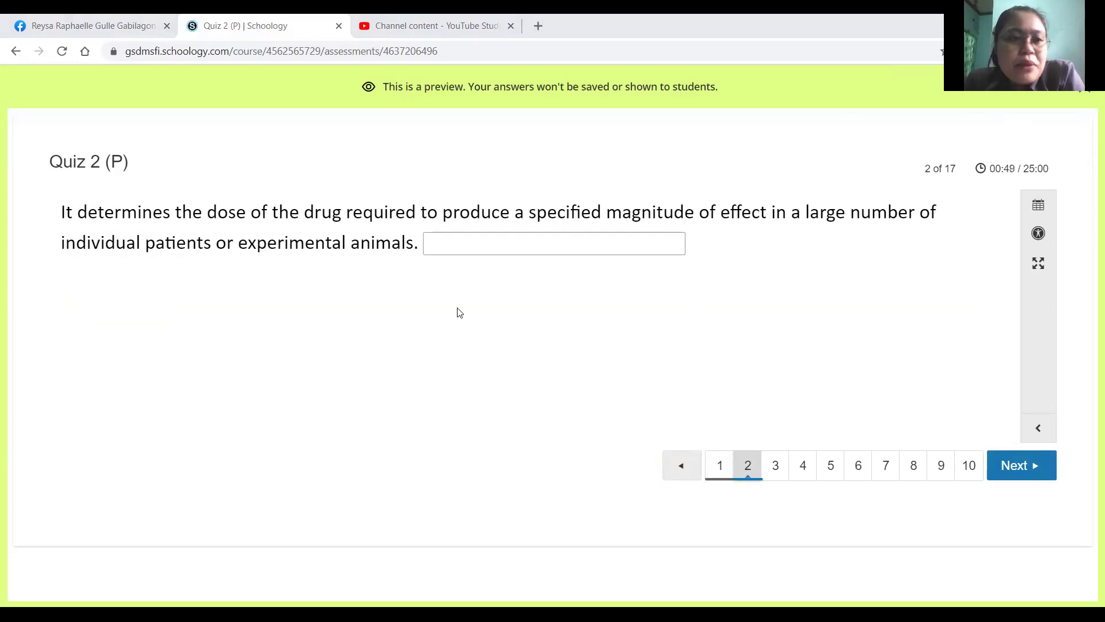
click(461, 248)
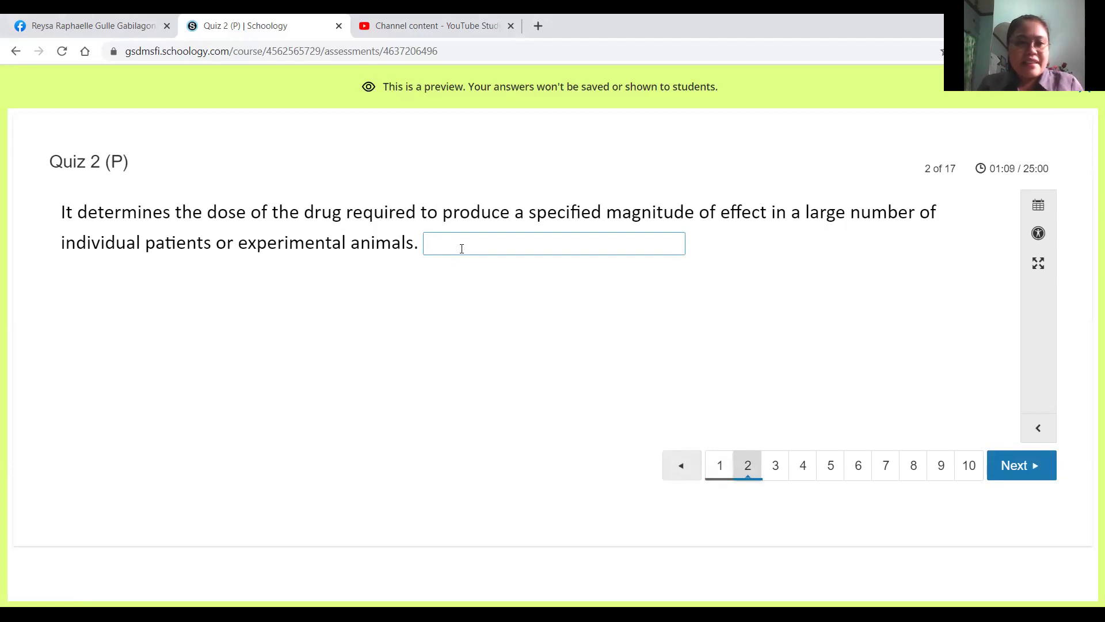
text(Quan)
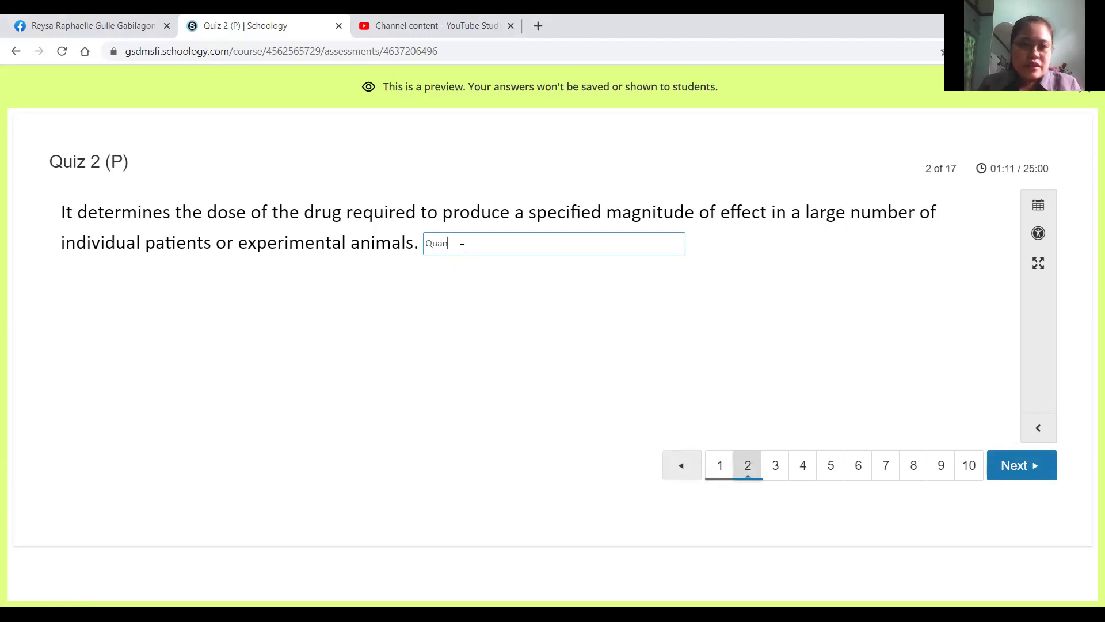
text(tal)
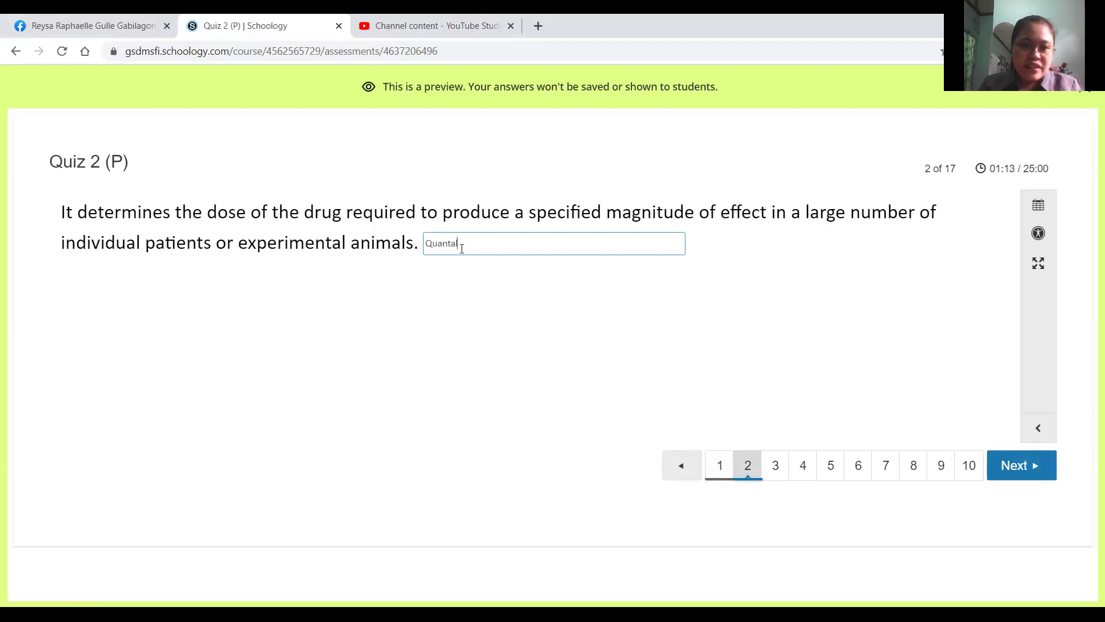
text( dose)
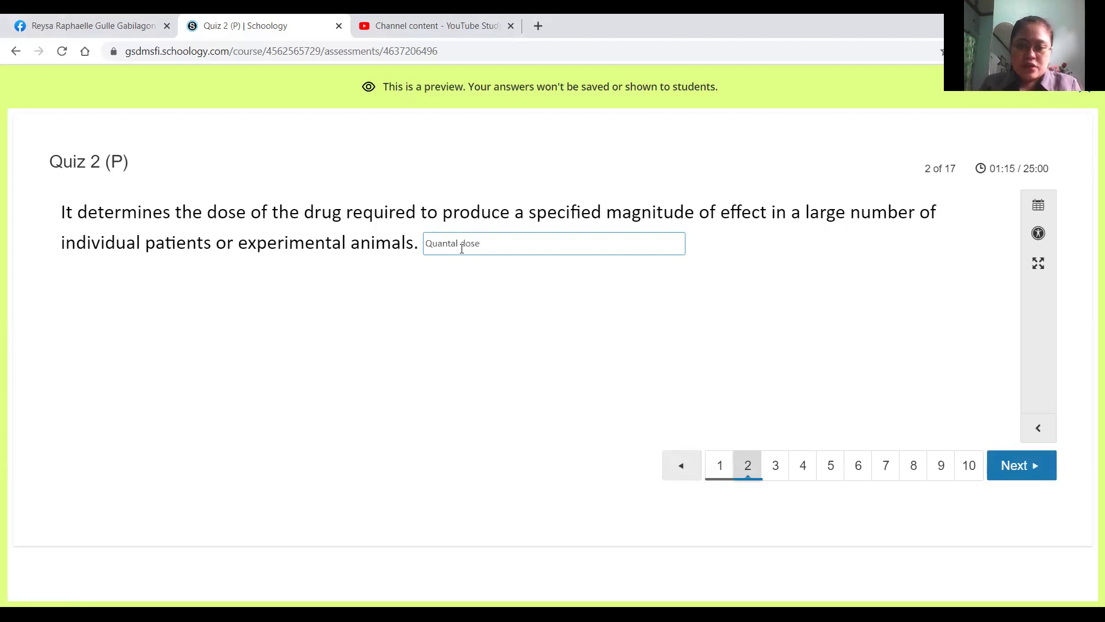
text(-effect)
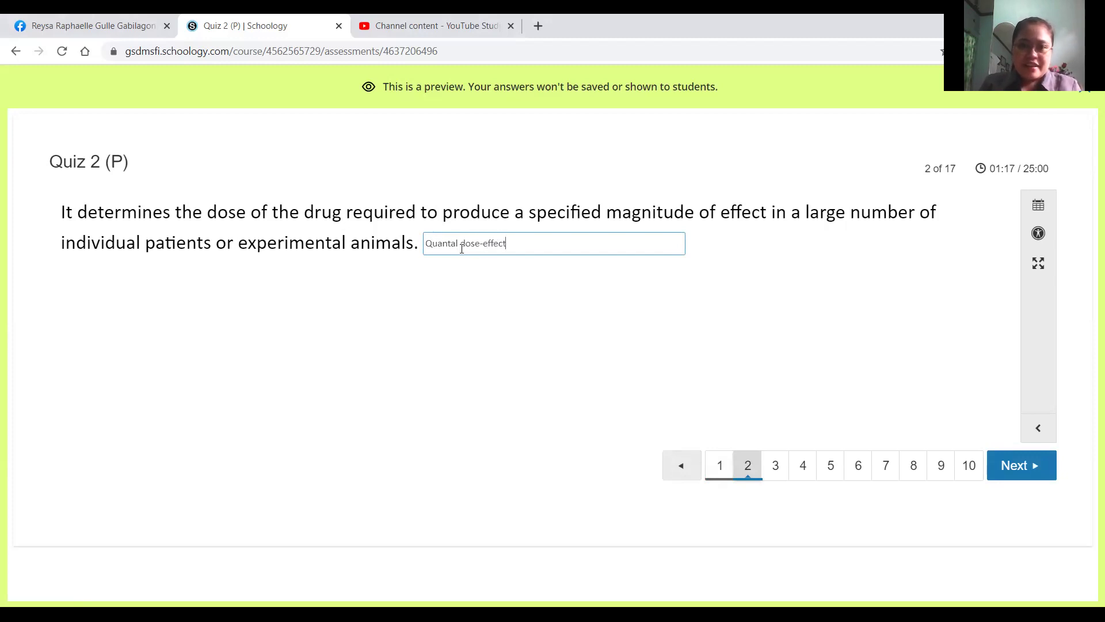
text( curve)
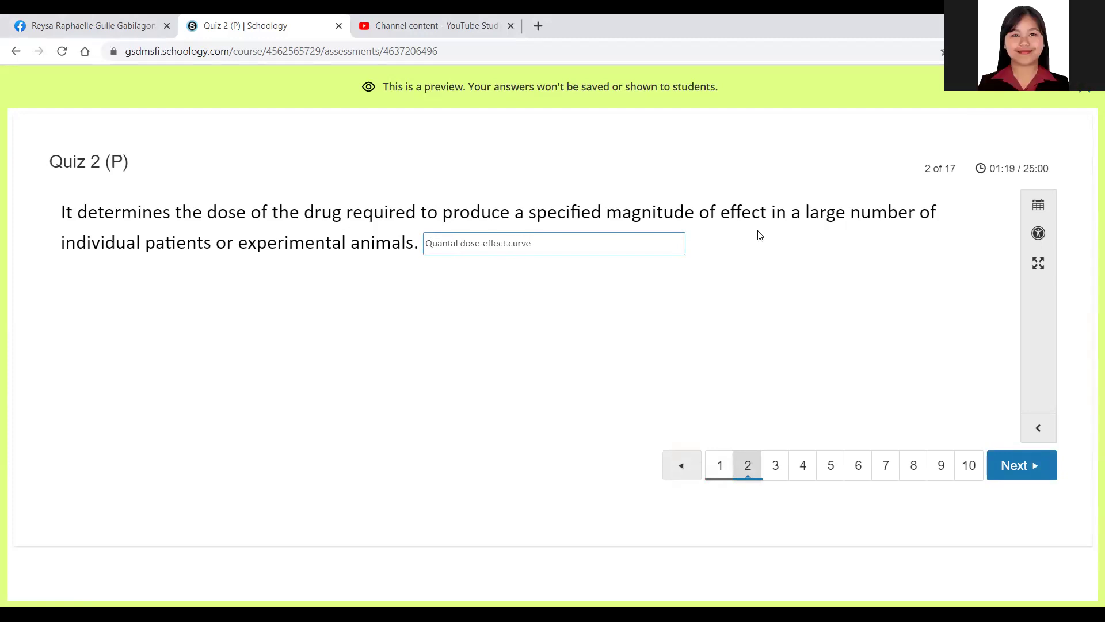
click(1018, 466)
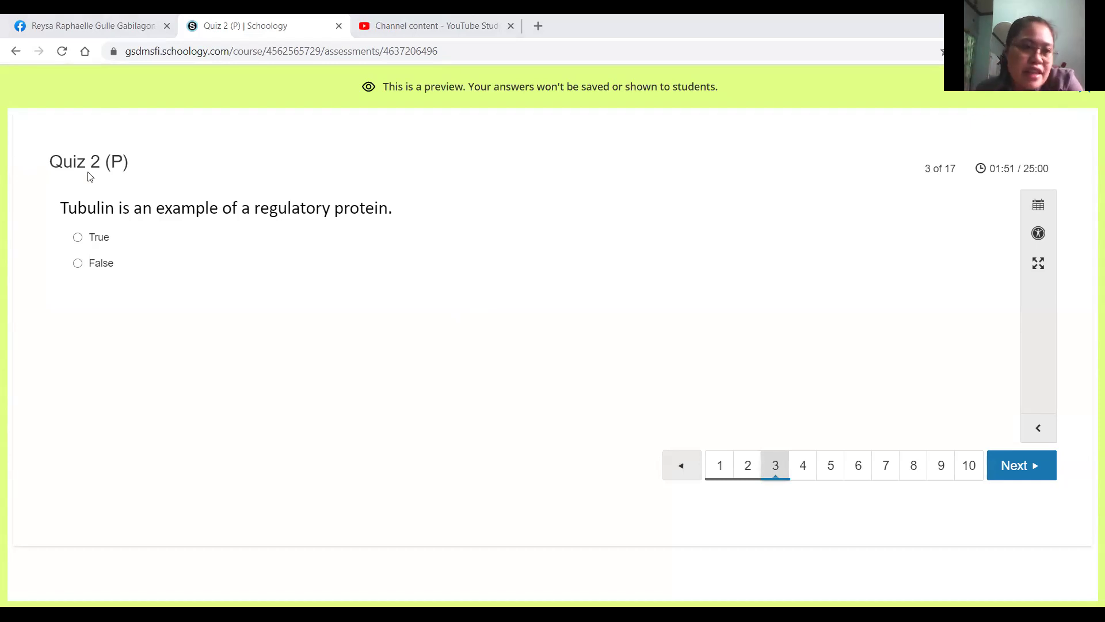
- Mark the statement about tubulin being a regulatory protein as False and continue to question 4
click(76, 264)
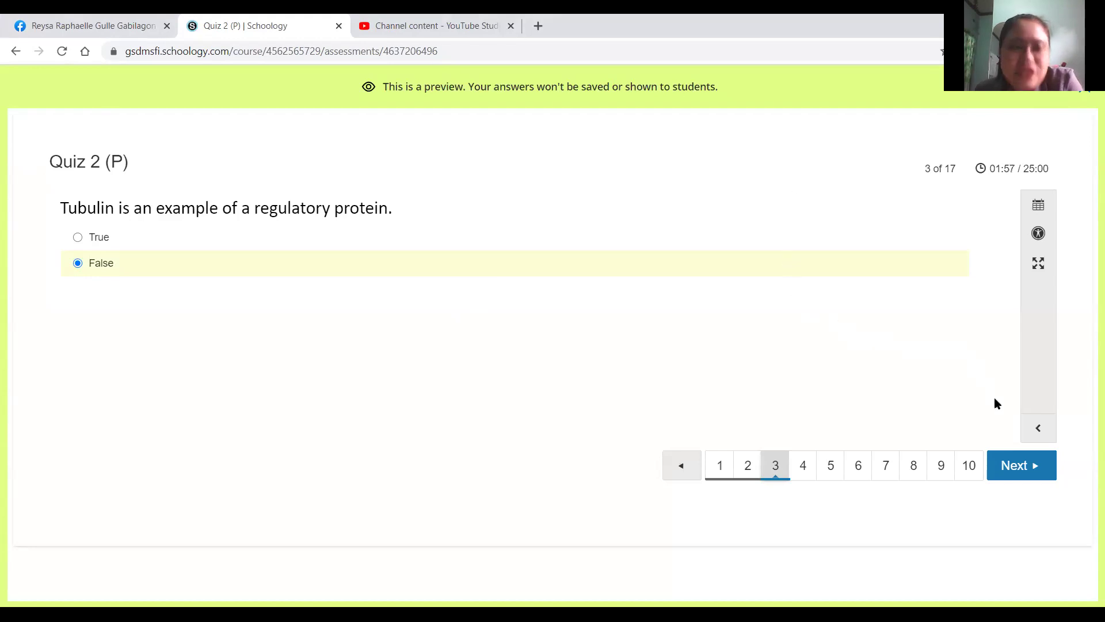
click(1024, 468)
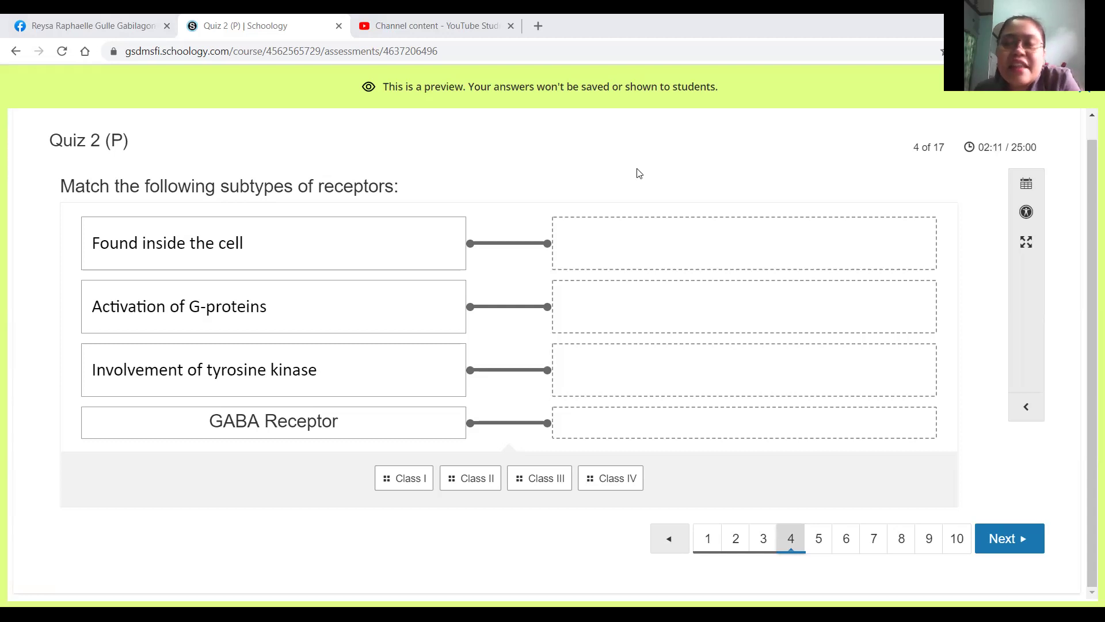
- Match "Found inside the cell" to Class IV, G-proteins to Class II, tyrosine kinase to Class III and GABA Receptor to Class I, and go to question 5
drag(612, 484, 727, 241)
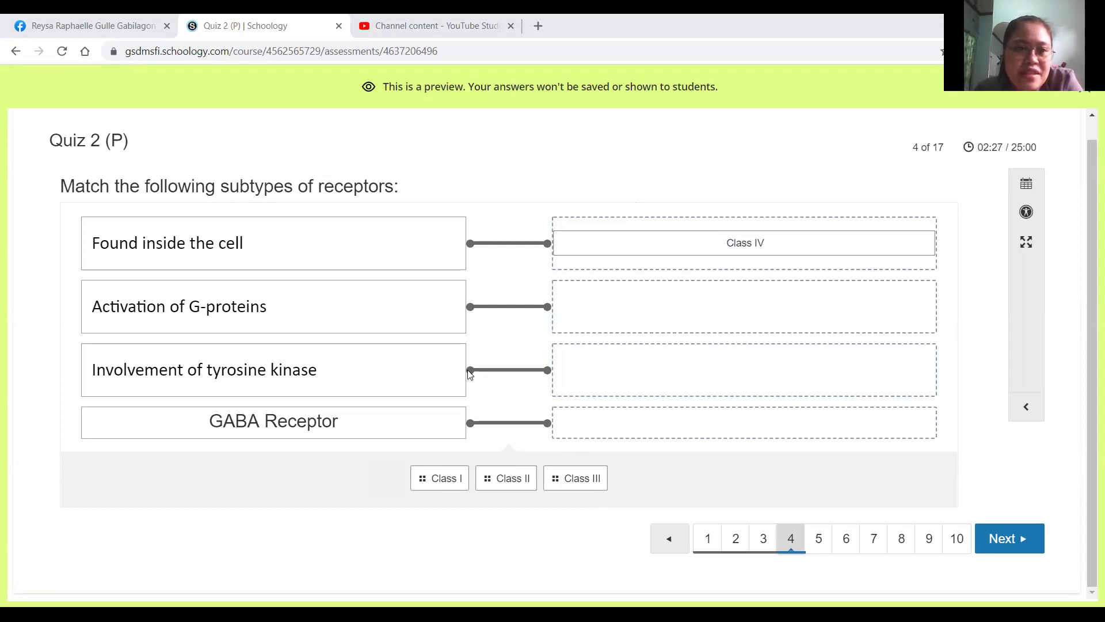
drag(517, 484, 748, 309)
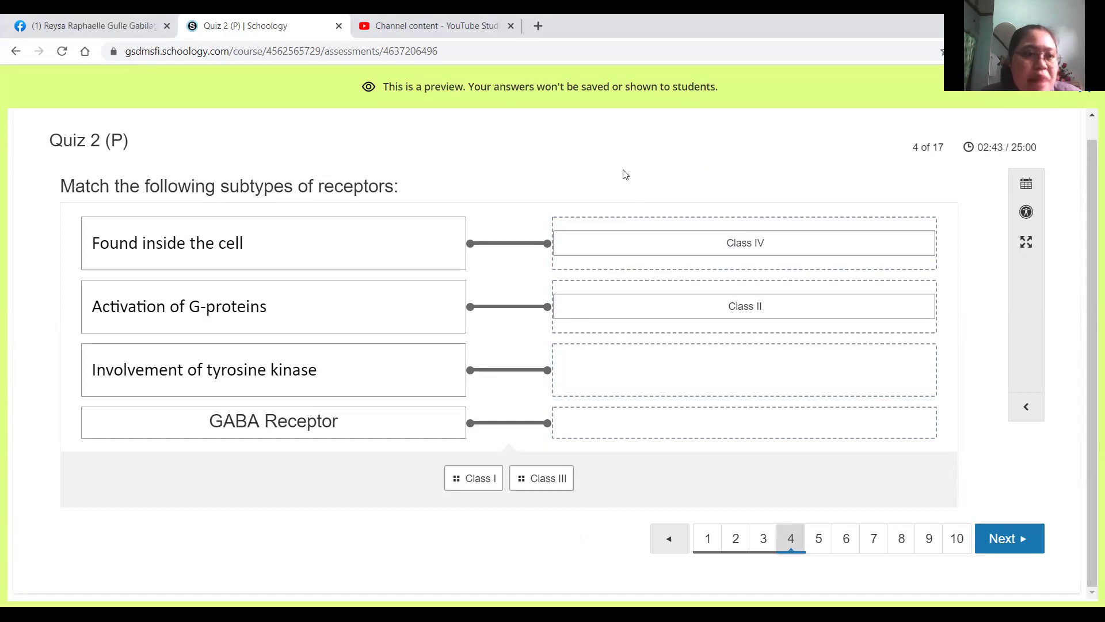
drag(541, 477, 691, 370)
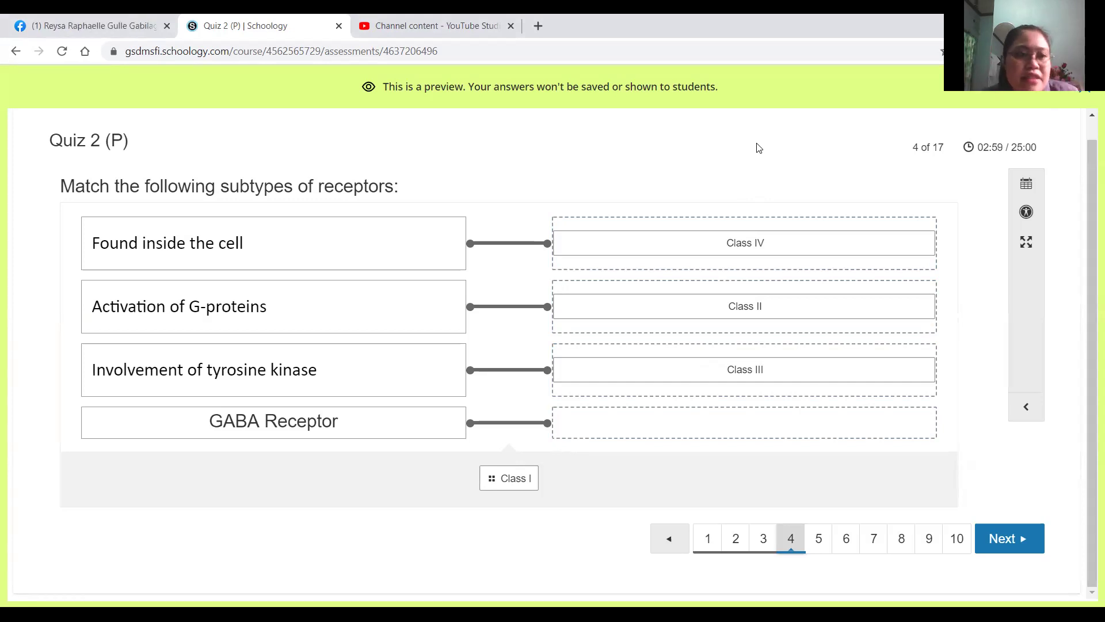
drag(518, 479, 749, 430)
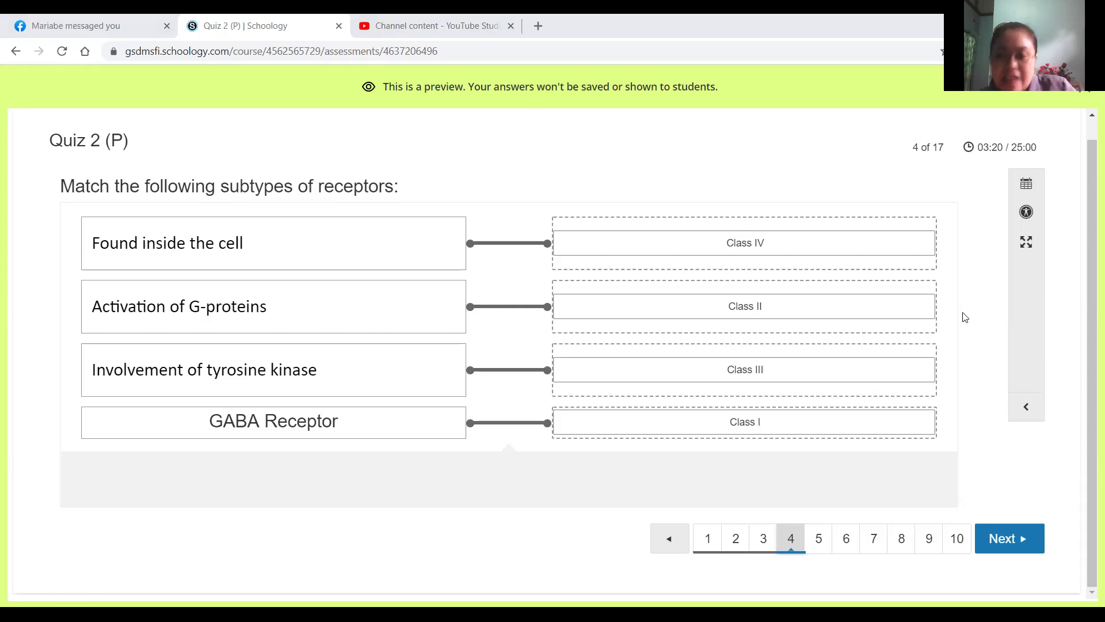
click(1006, 550)
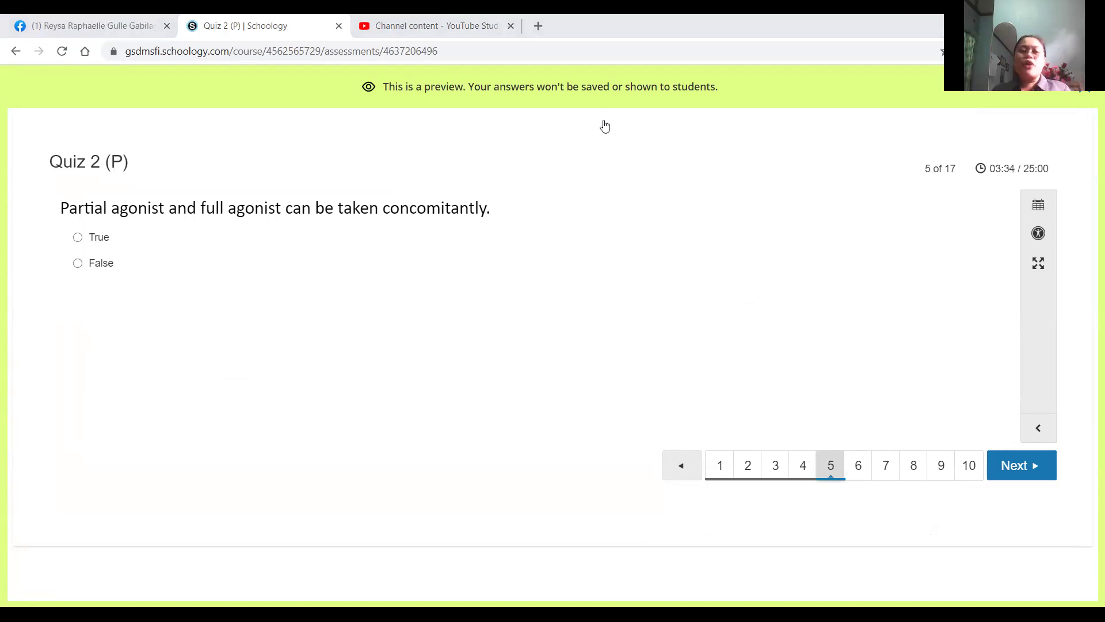
- Mark the partial and full agonist statement as False and classify Cefuroxime as a Chemotherapeutic Agent
click(109, 265)
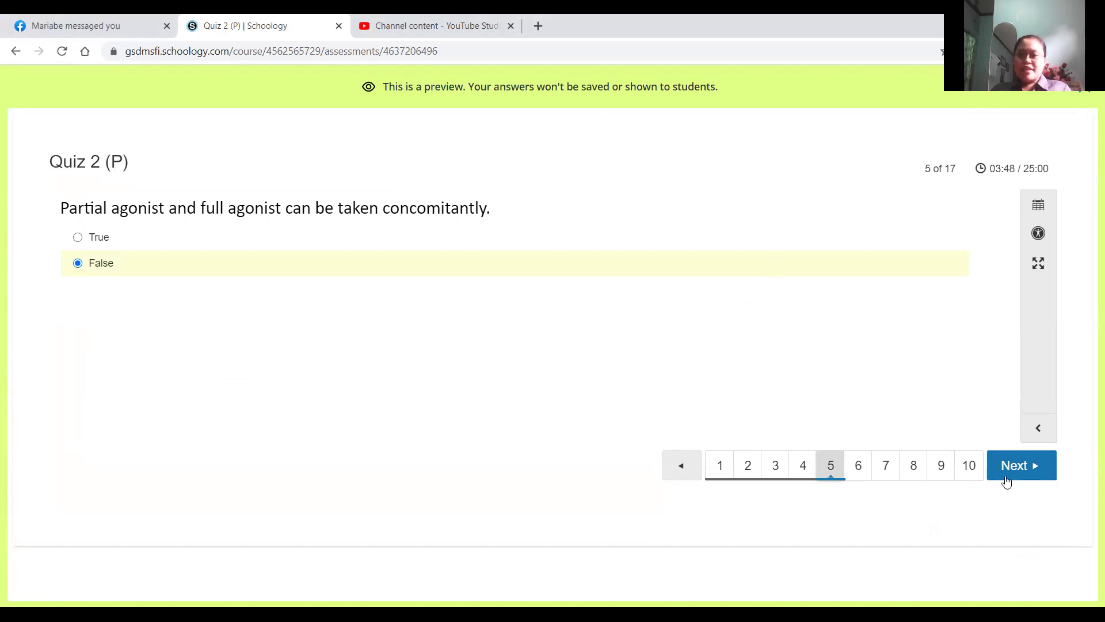
click(1033, 476)
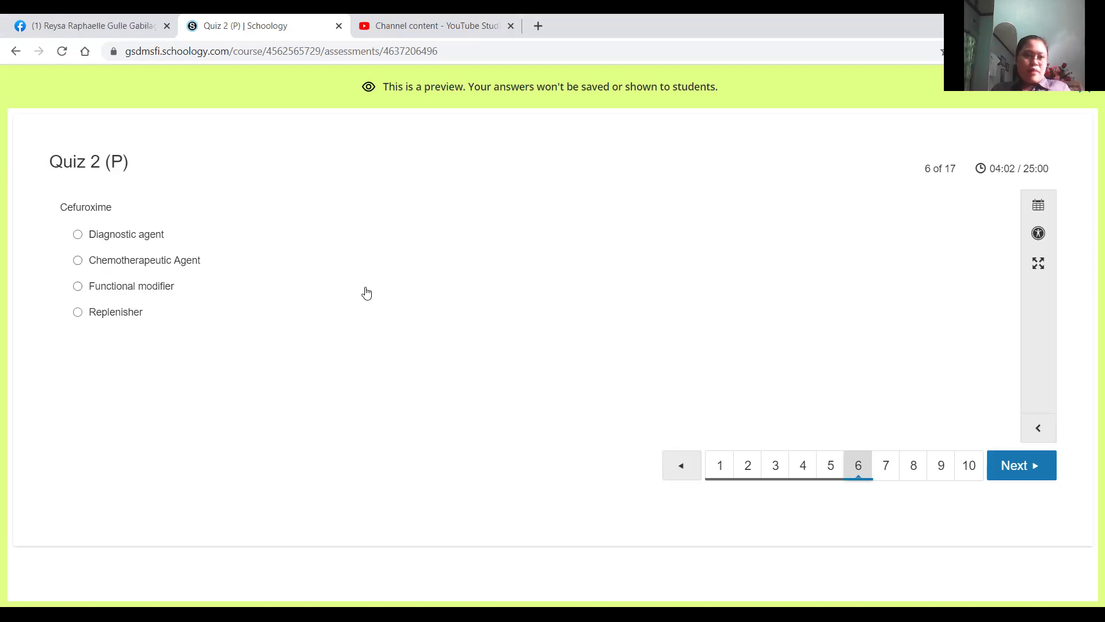
click(187, 264)
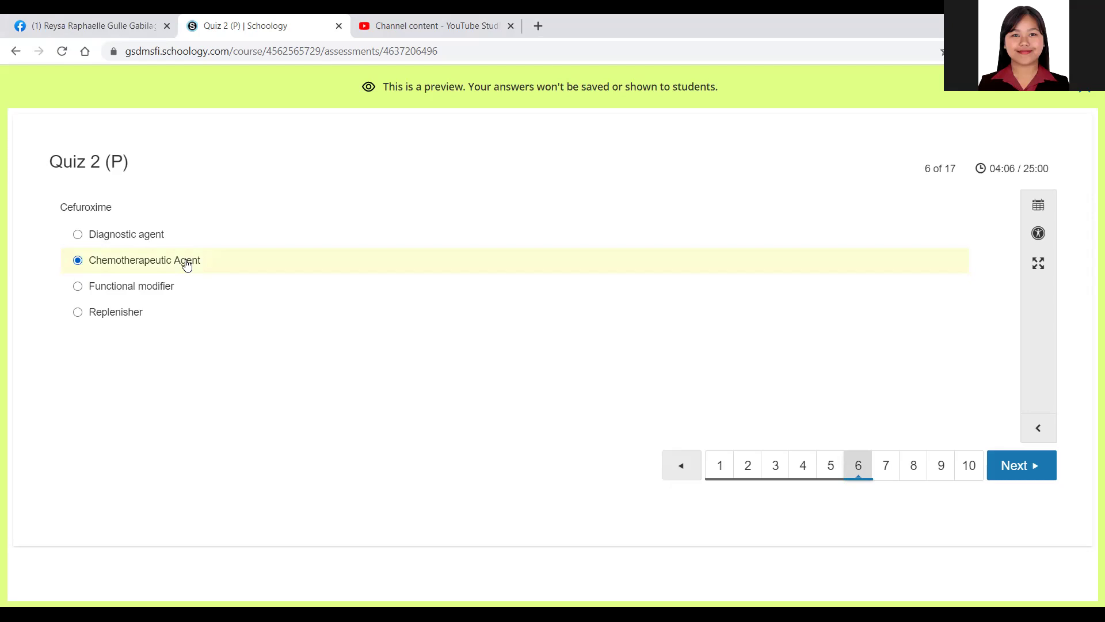
click(1015, 467)
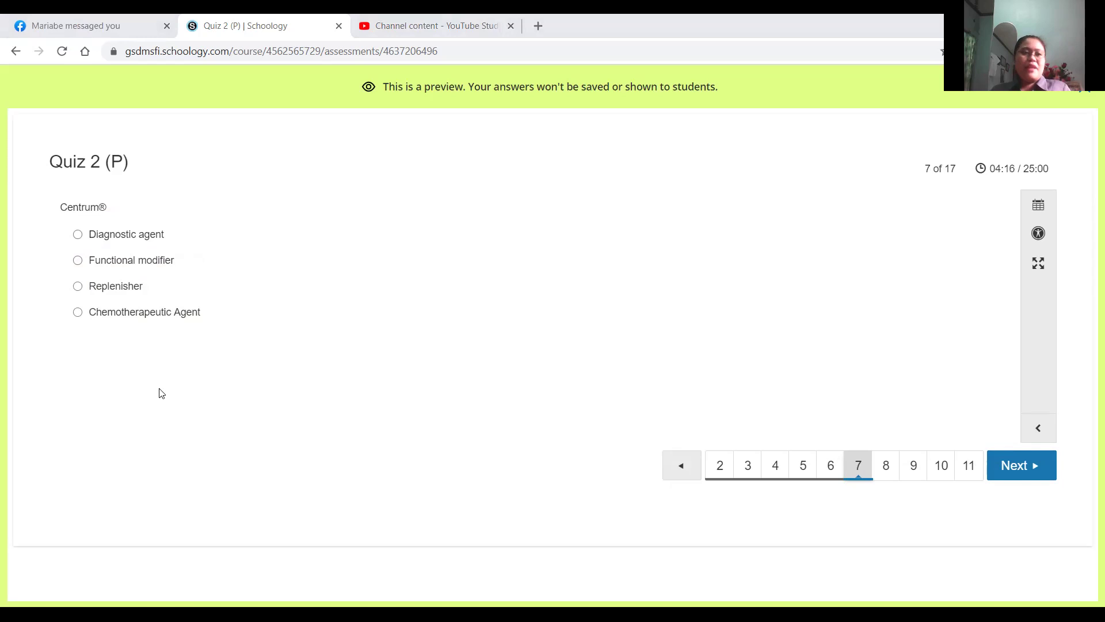
- Classify Centrum® as Replenisher and fill in "Chloride/ Cl" as the channel opened by GABA receptor activation
click(118, 289)
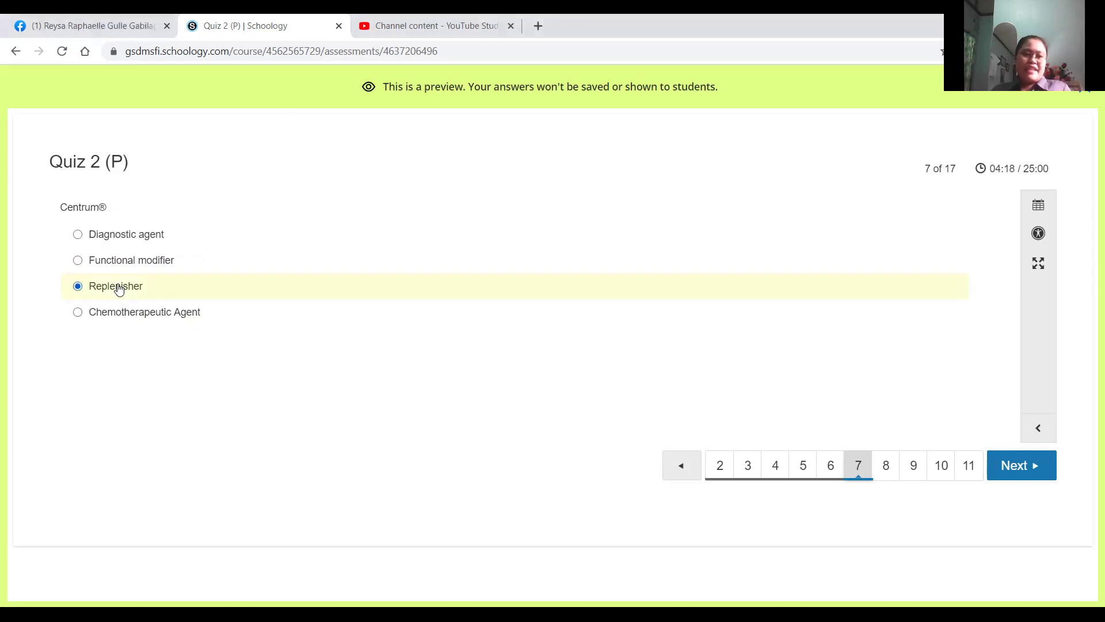
click(1042, 473)
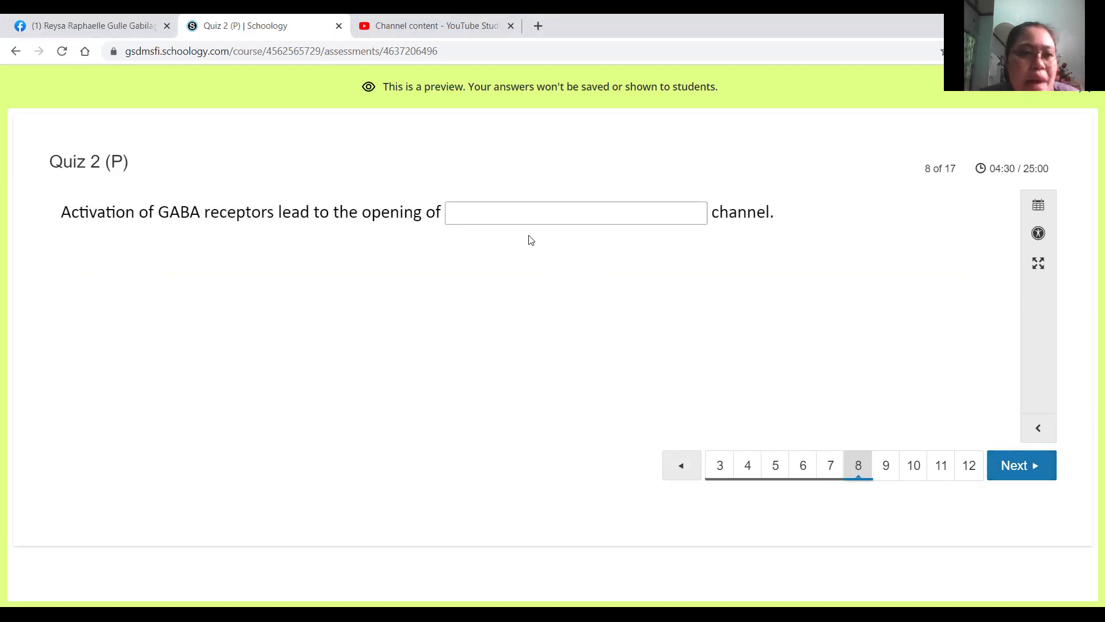
click(493, 212)
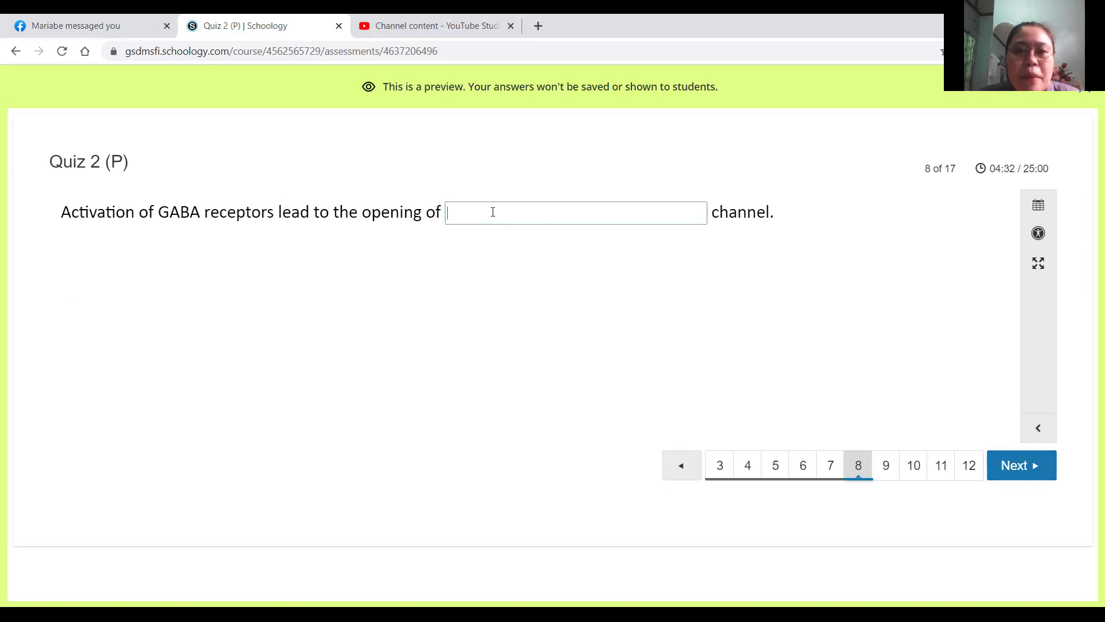
text(Ch)
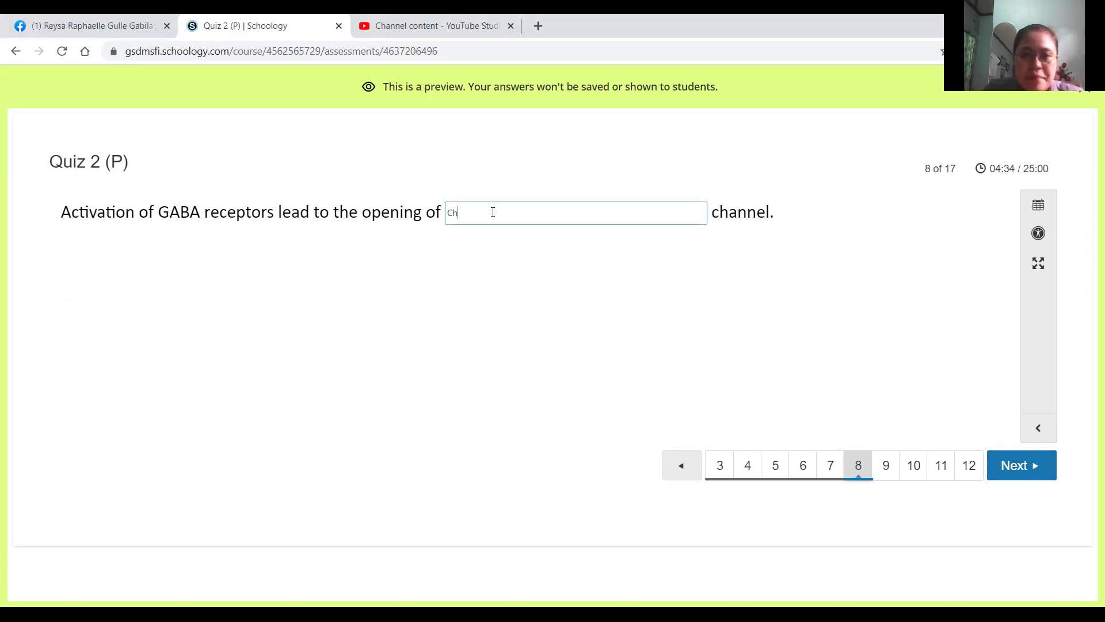
text(loride)
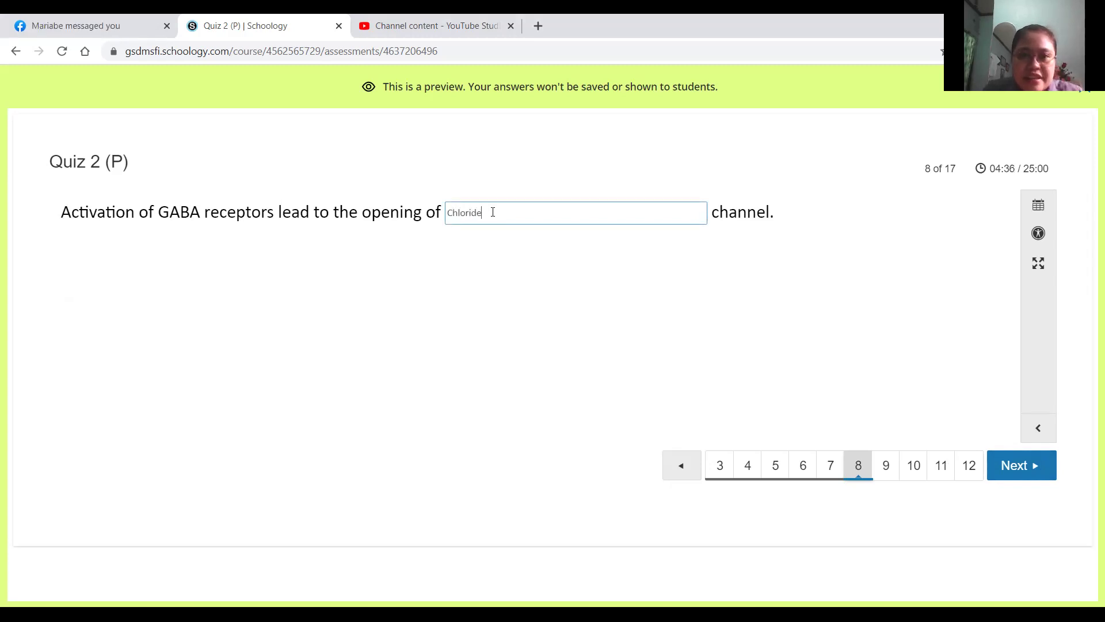
text(/ Cl)
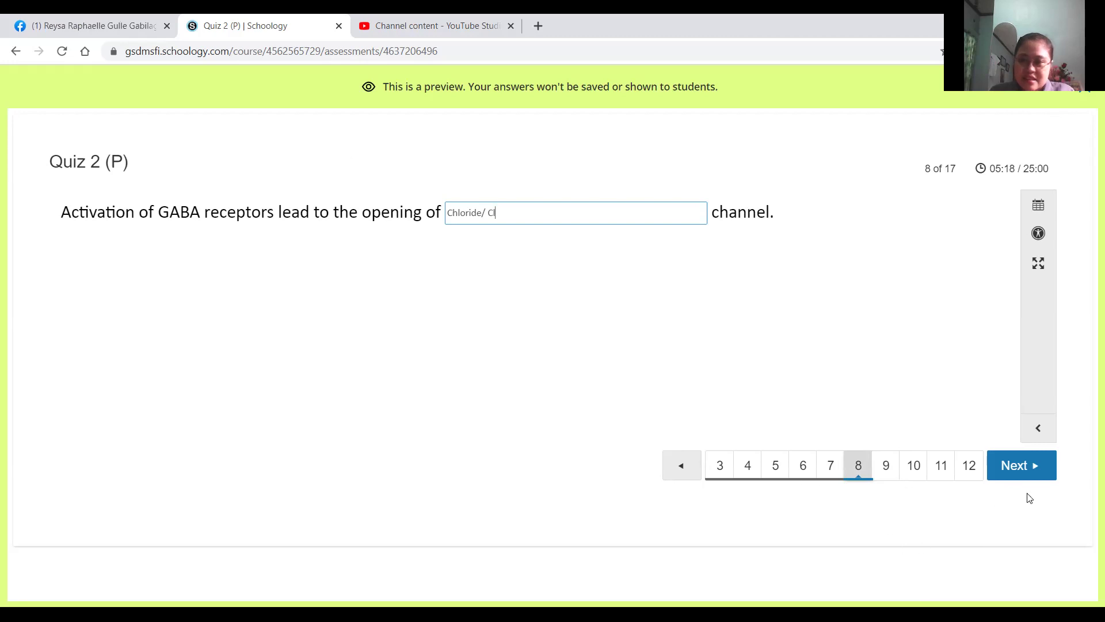
click(1017, 475)
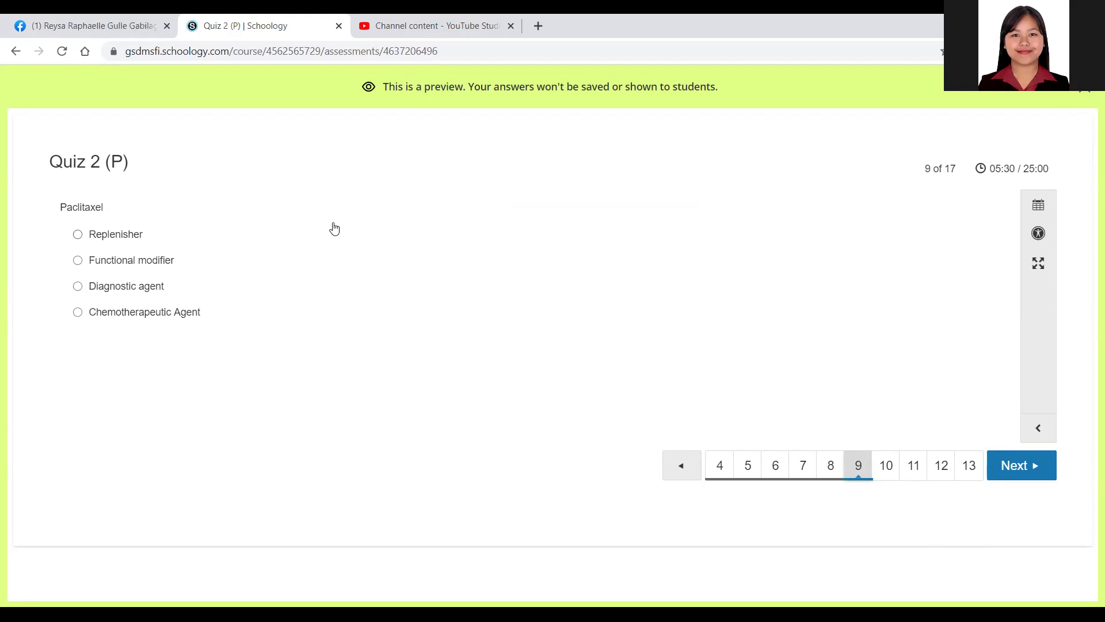
- Classify Paclitaxel as a Chemotherapeutic Agent and enter "Orphan" as the receptor with an unknown ligand
click(172, 314)
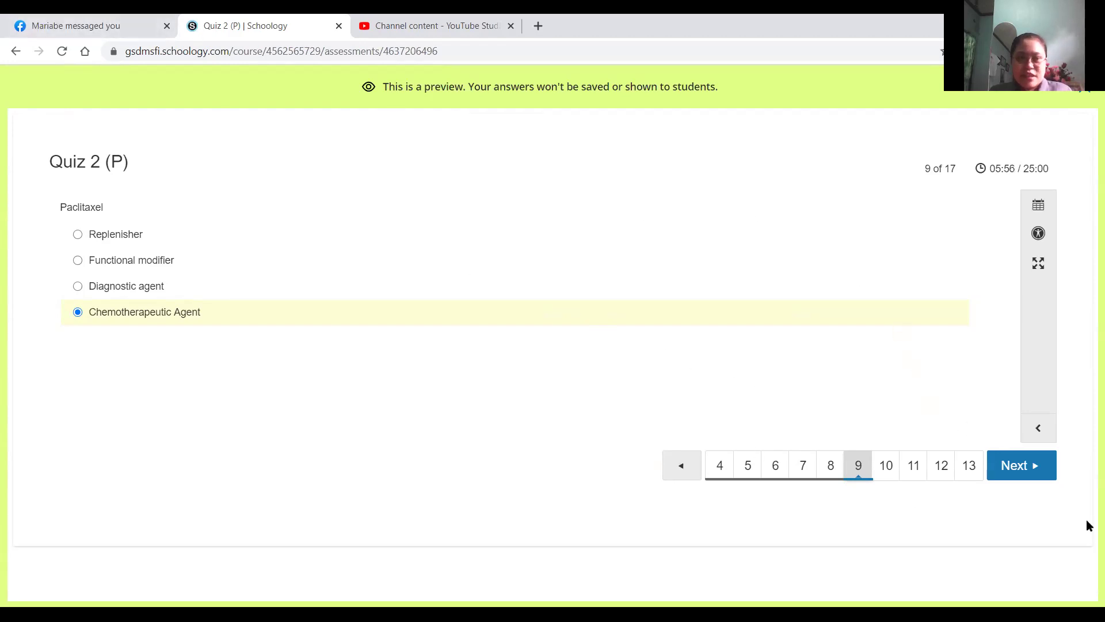
click(1017, 477)
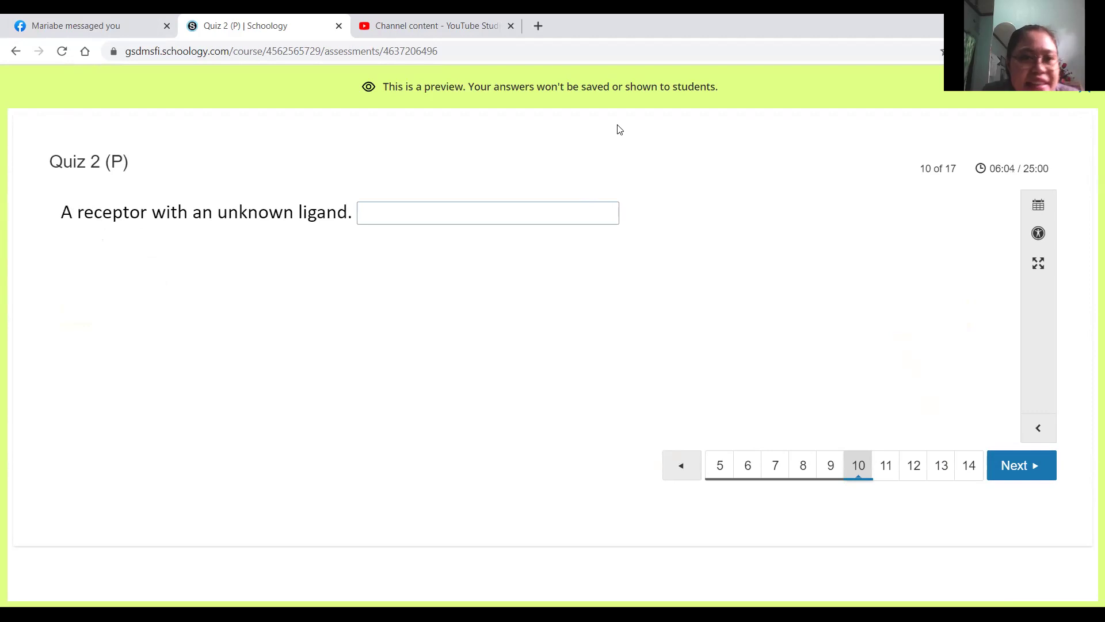
click(470, 212)
text(Orphan)
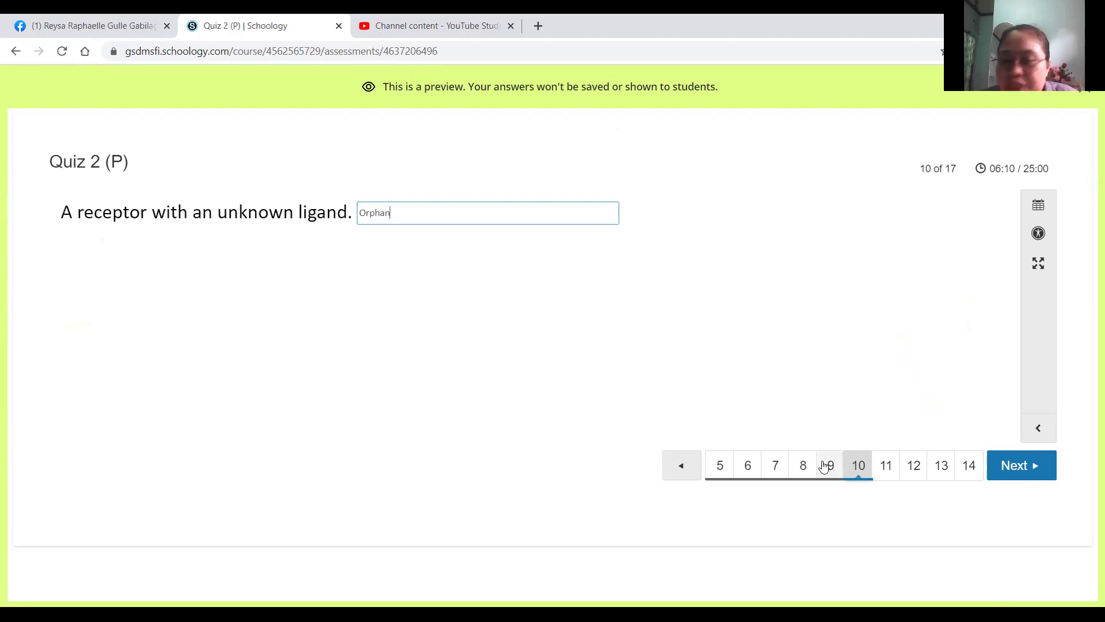
click(1027, 480)
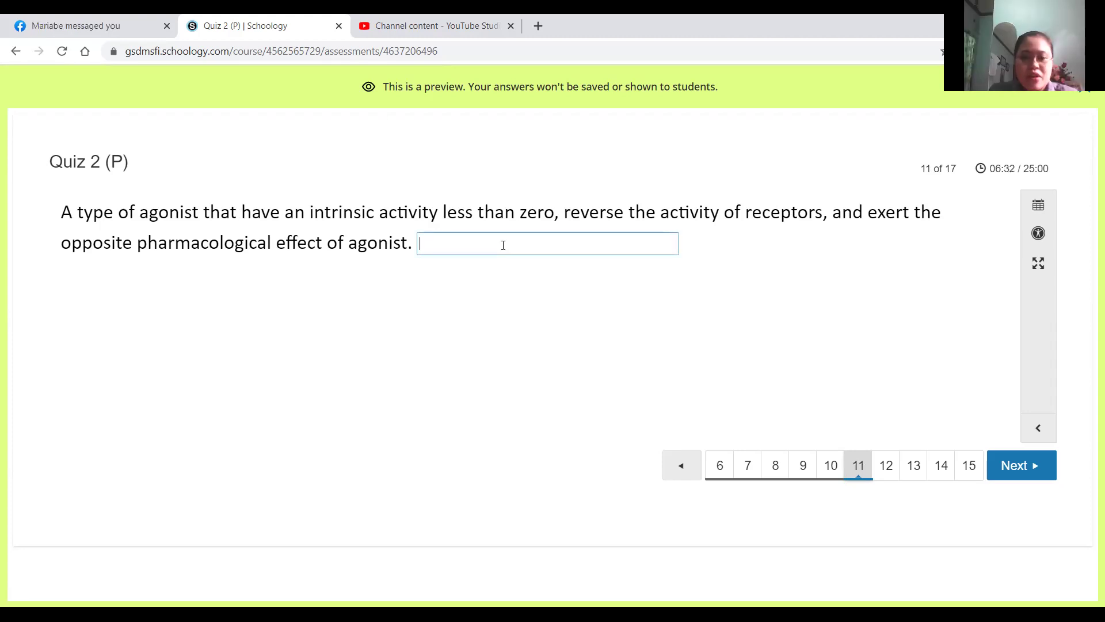
- Enter "Inverse agonist" for the agonist with intrinsic activity below zero and choose Carvedilol 625 mcg as the most potent drug
text(Invers)
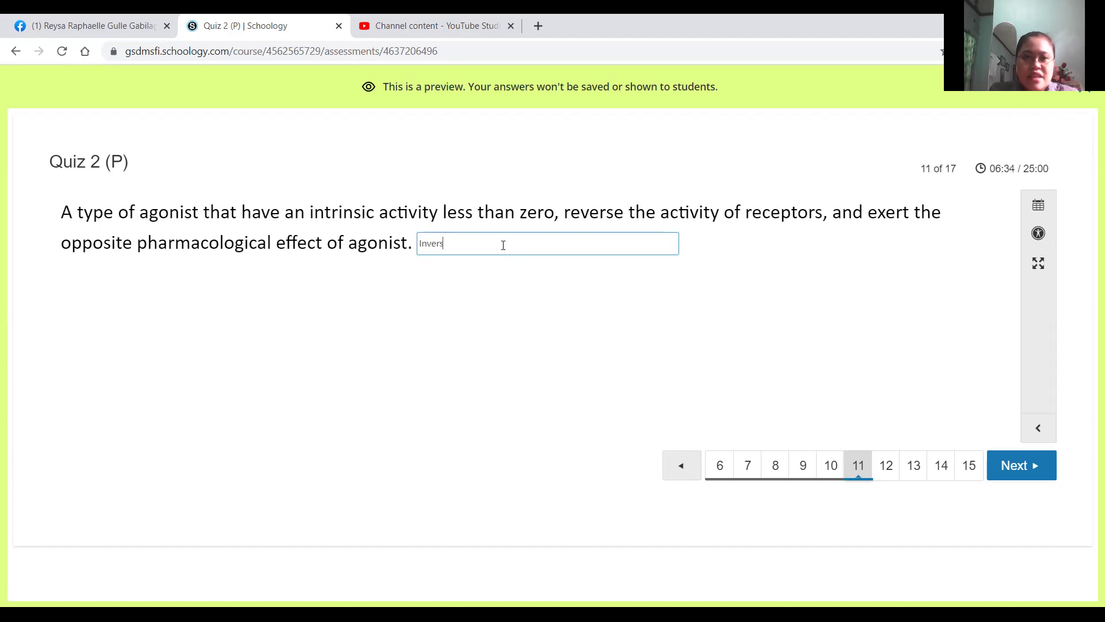
text(e agonist)
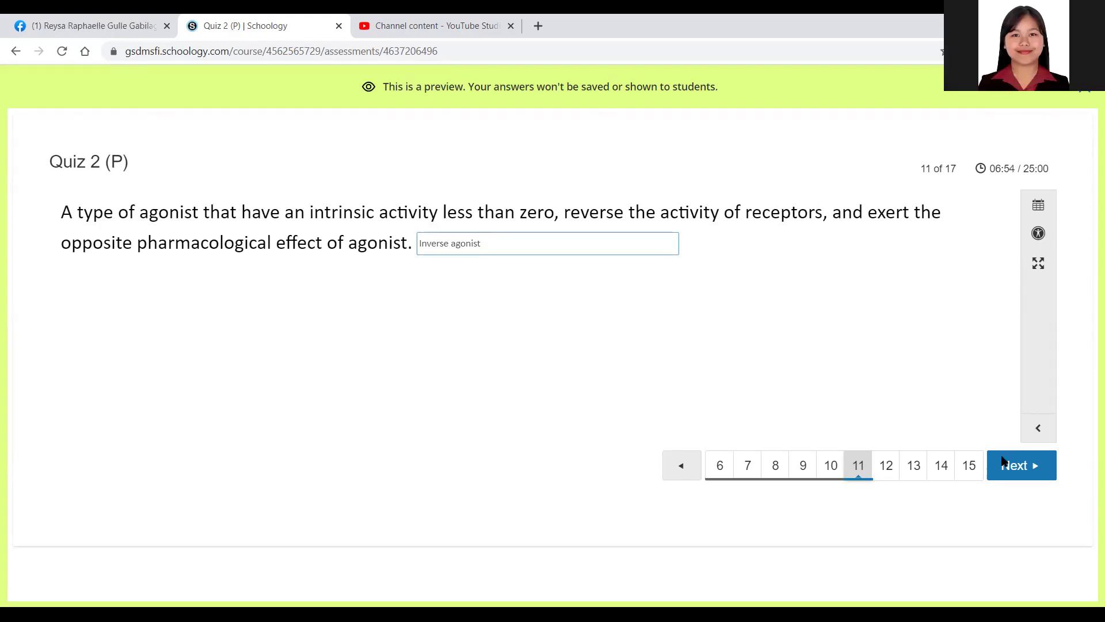
click(1031, 465)
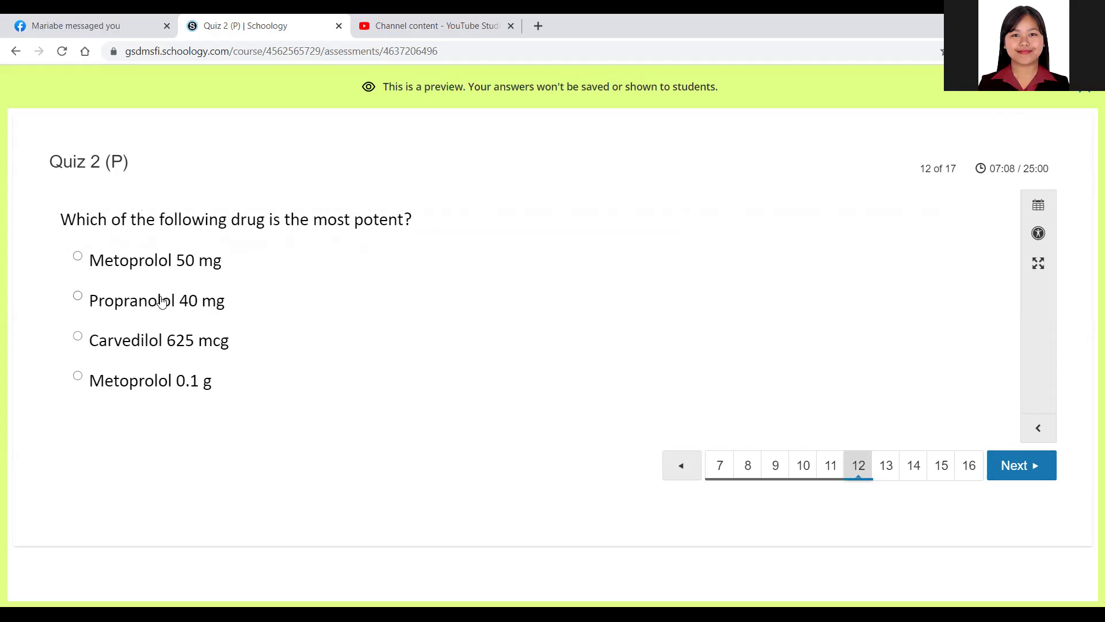
click(154, 345)
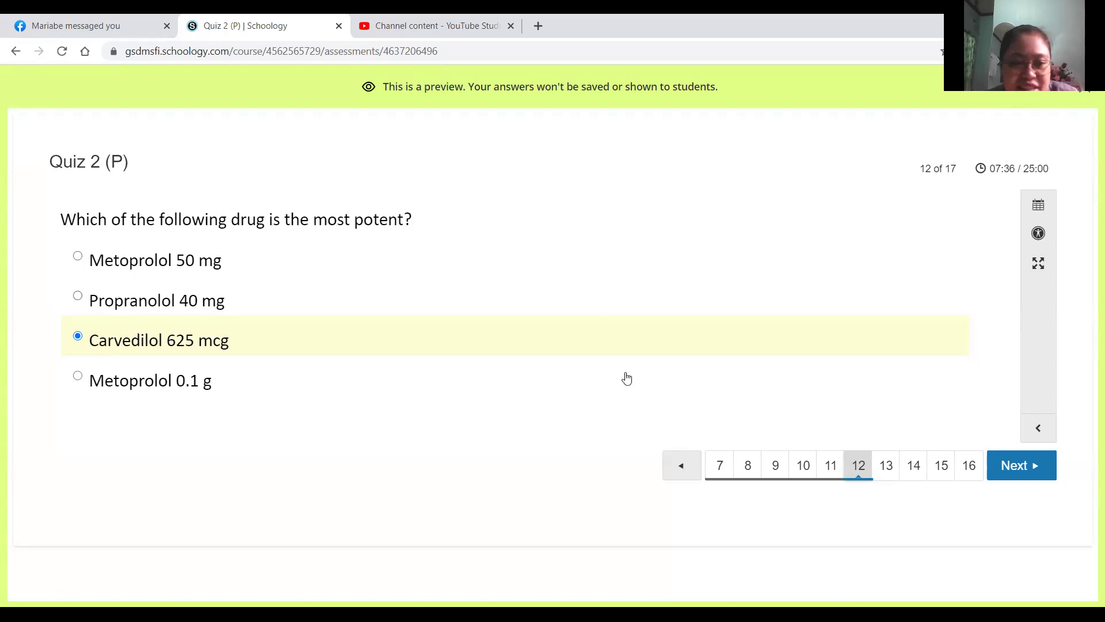
- Answer question 13 on the secondary messenger produced by adenylyl cyclase with "cAMP/ cyclic adenosine monophosphate"
click(1016, 469)
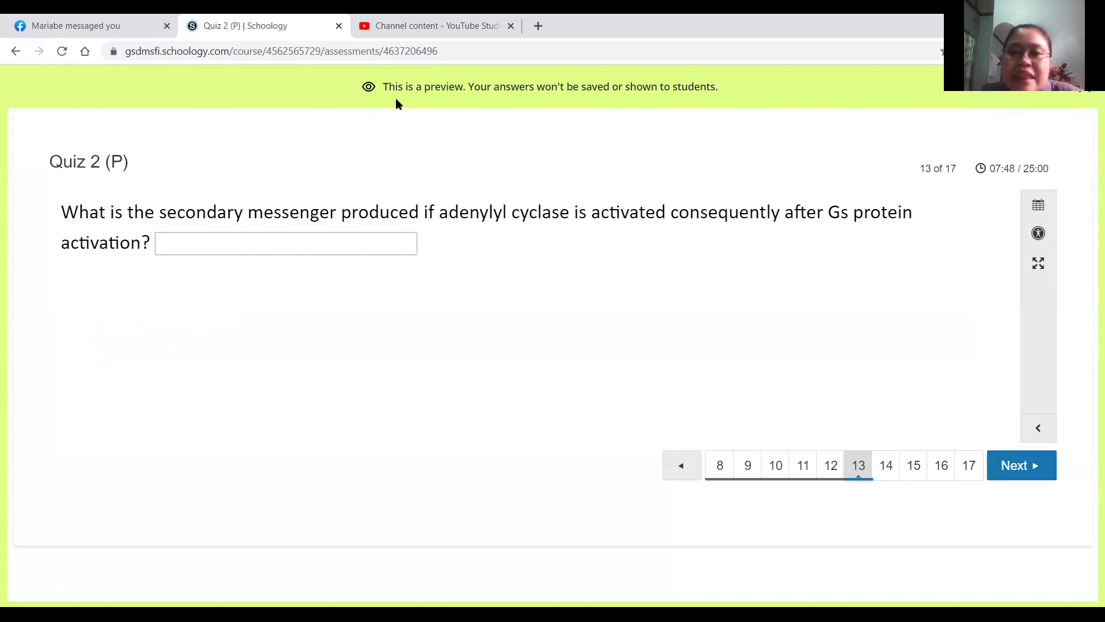
click(223, 249)
text(c)
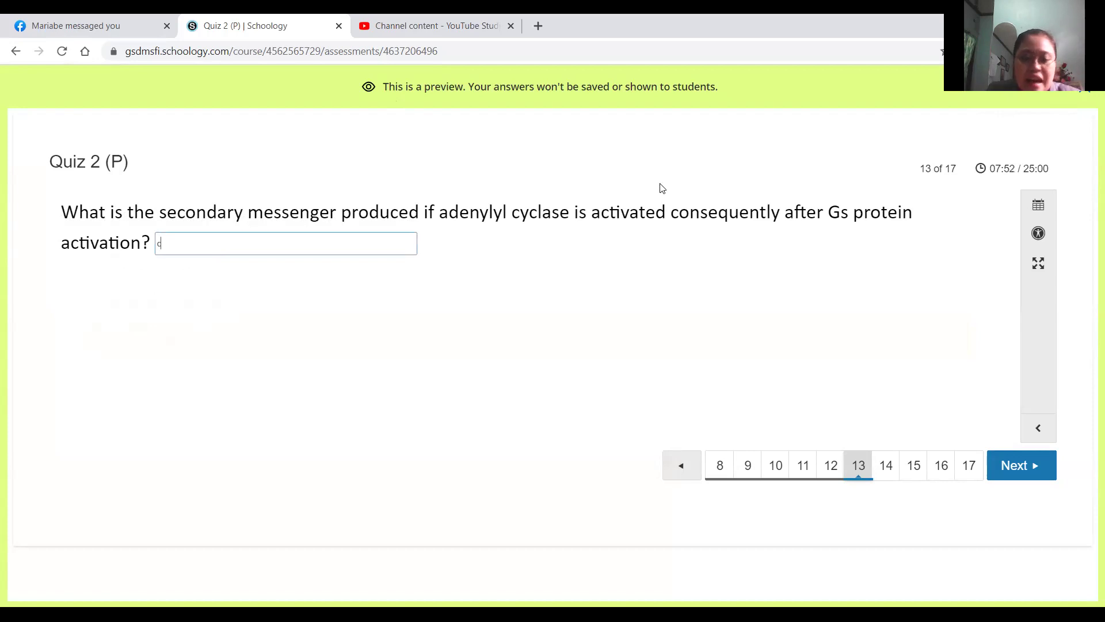
text(AMP/)
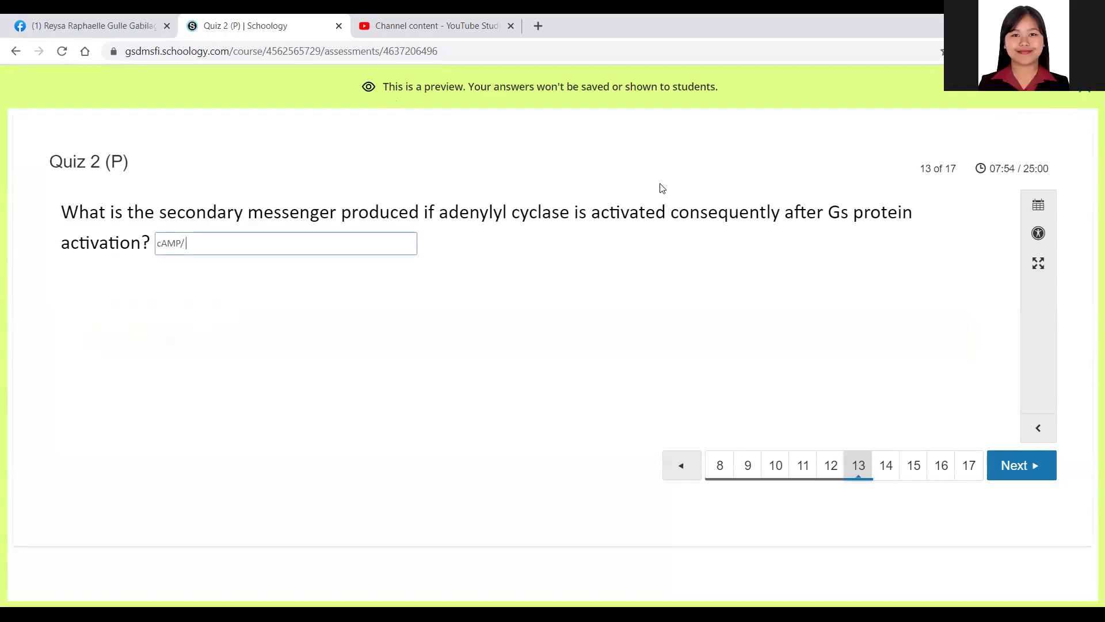
text( cycli)
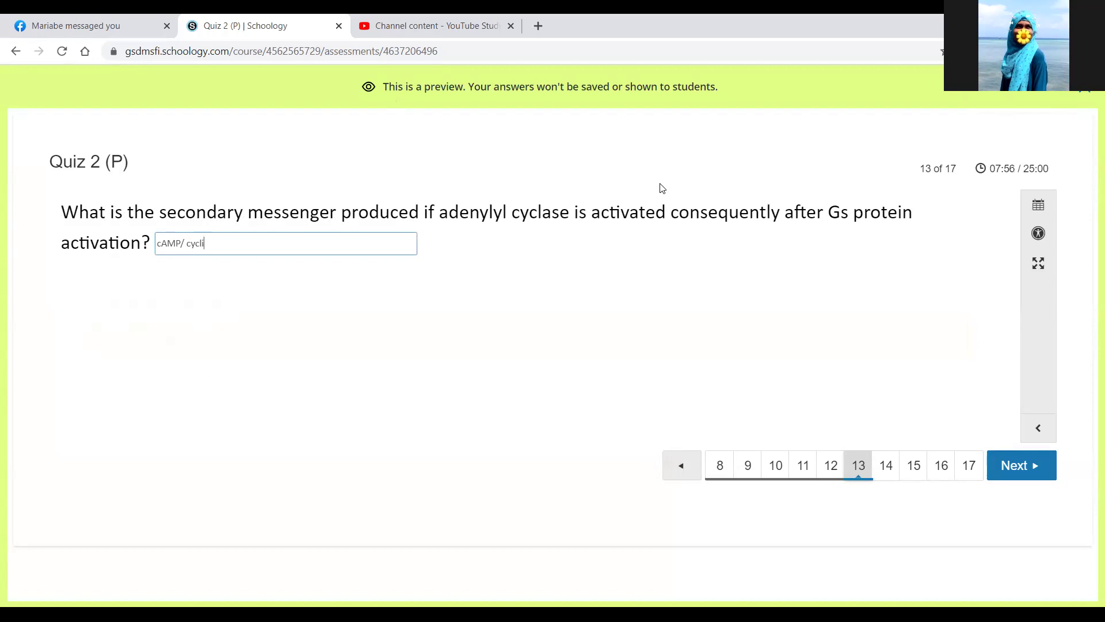
text(c adenosine monosp)
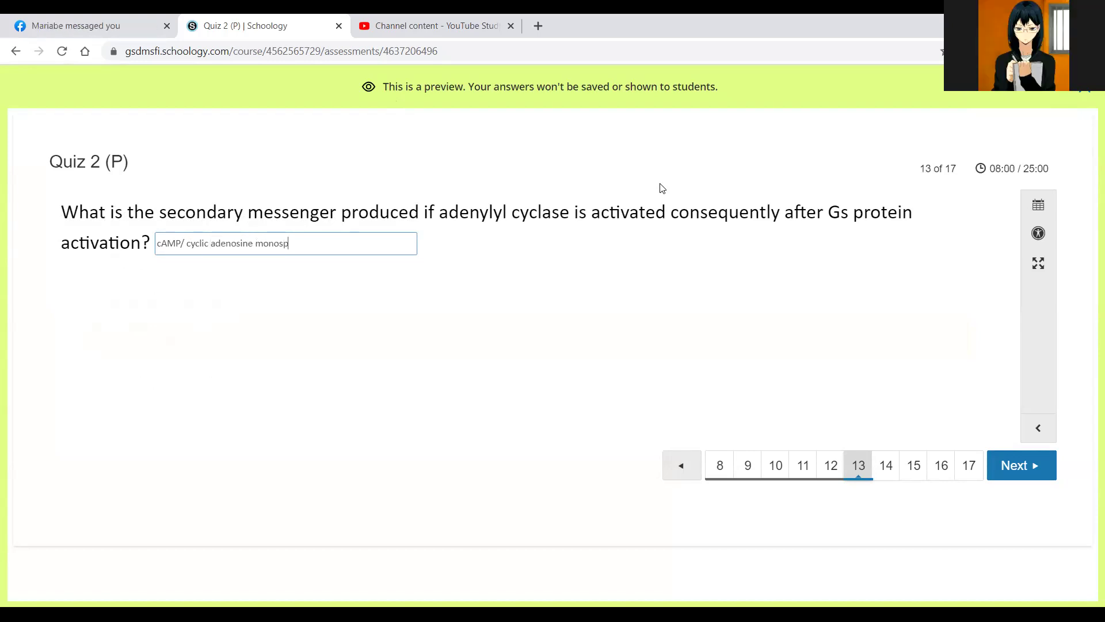
key(BackSpace)
key(BackSpace)
text(pho)
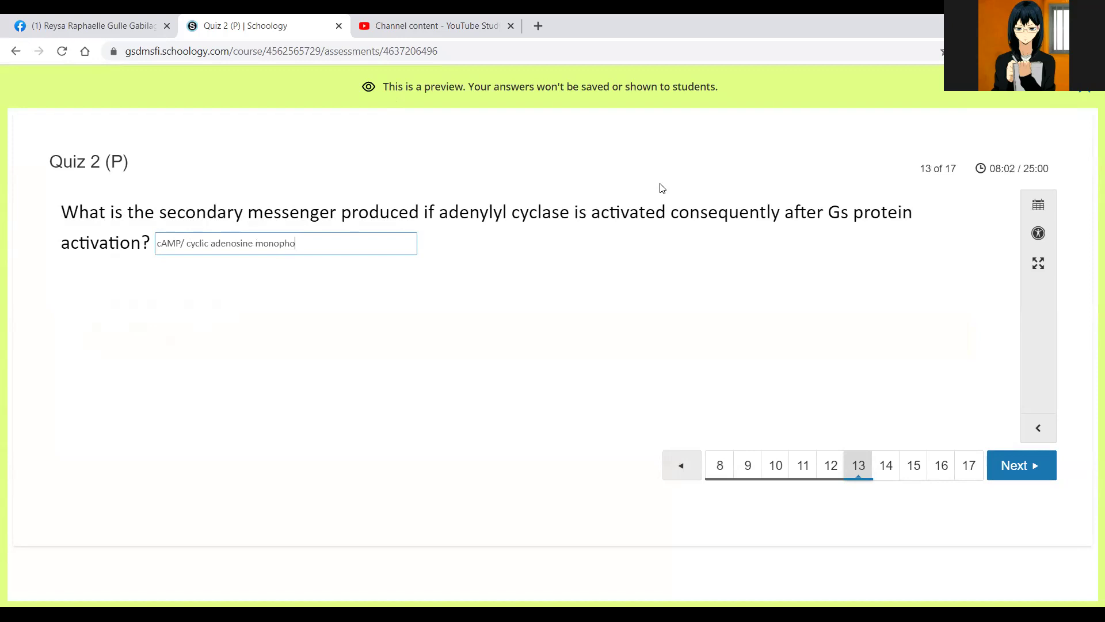
text(sphate)
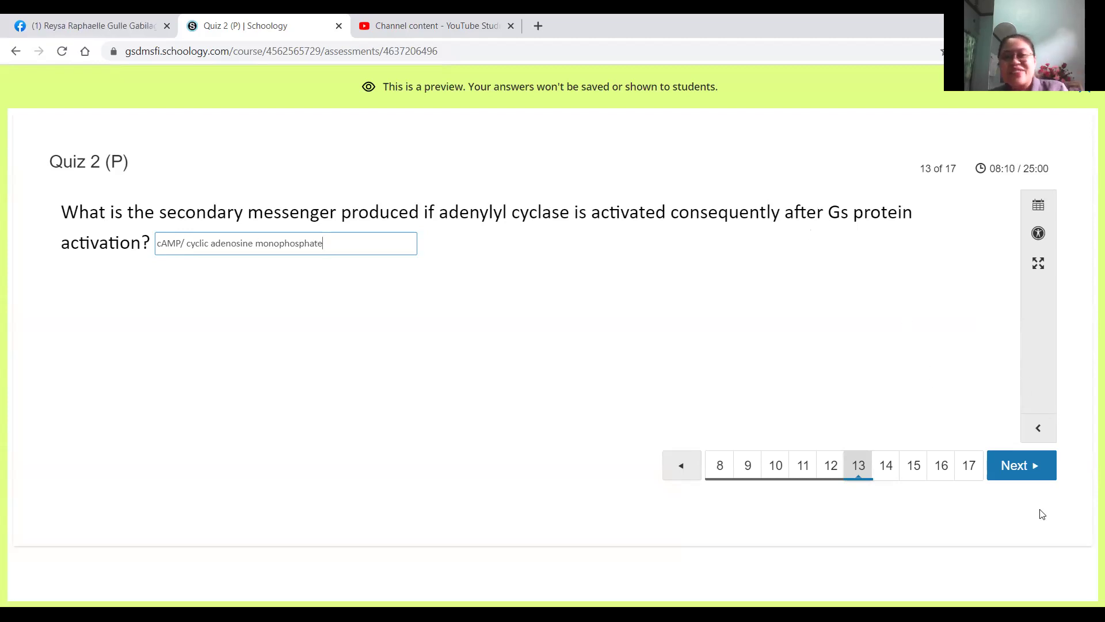
- Enter "Functional" as the antagonism between histamine and epinephrine, and mark the broad therapeutic index statement as False
click(1017, 469)
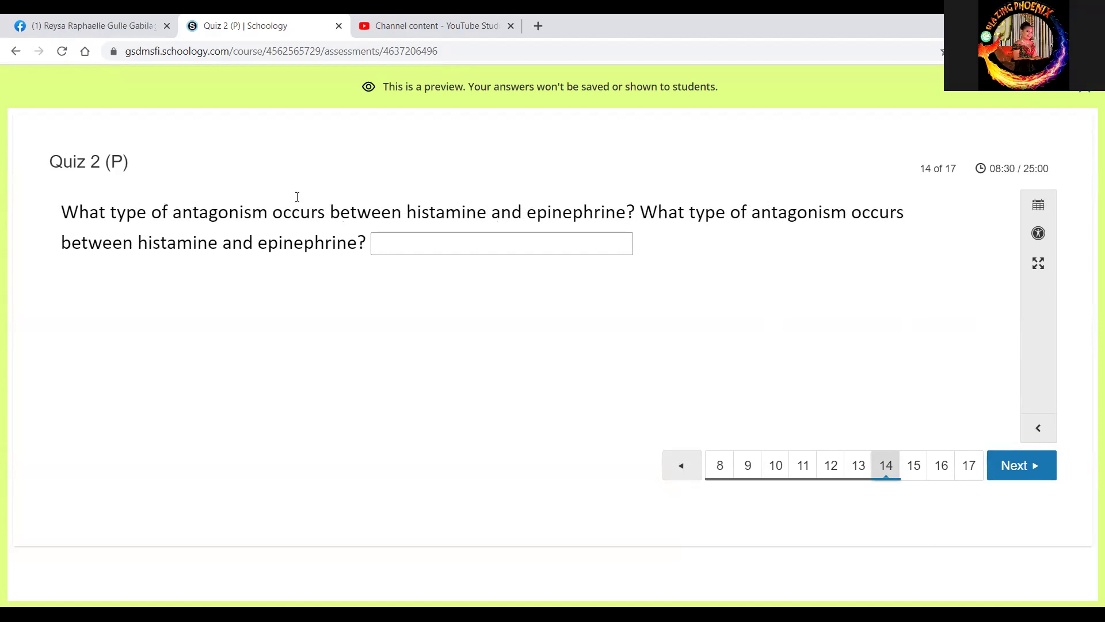
text(Functional)
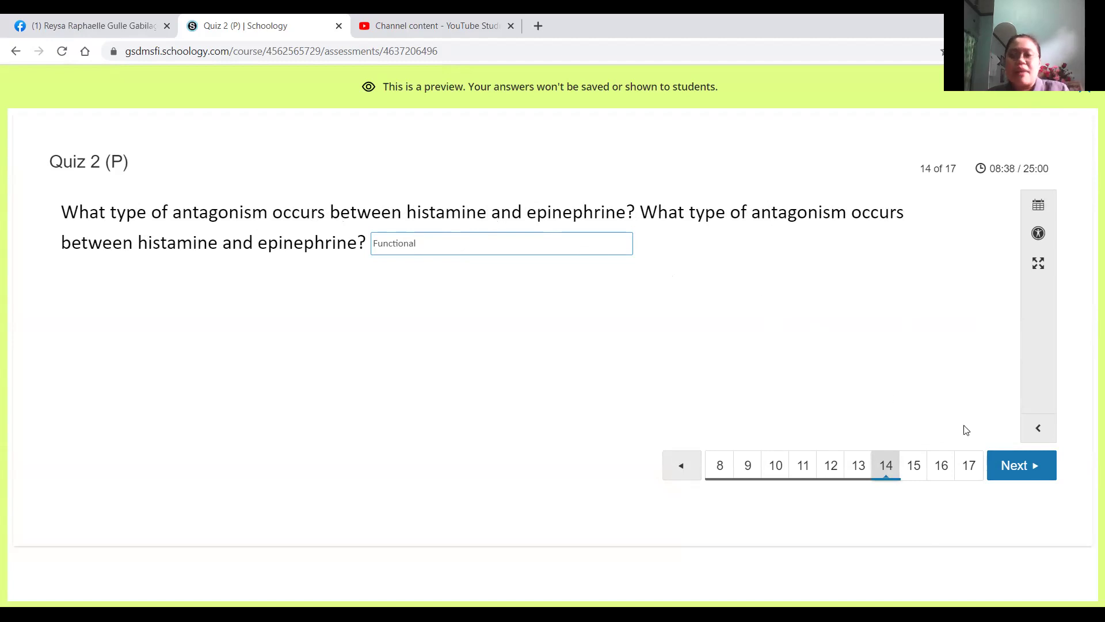
click(1022, 477)
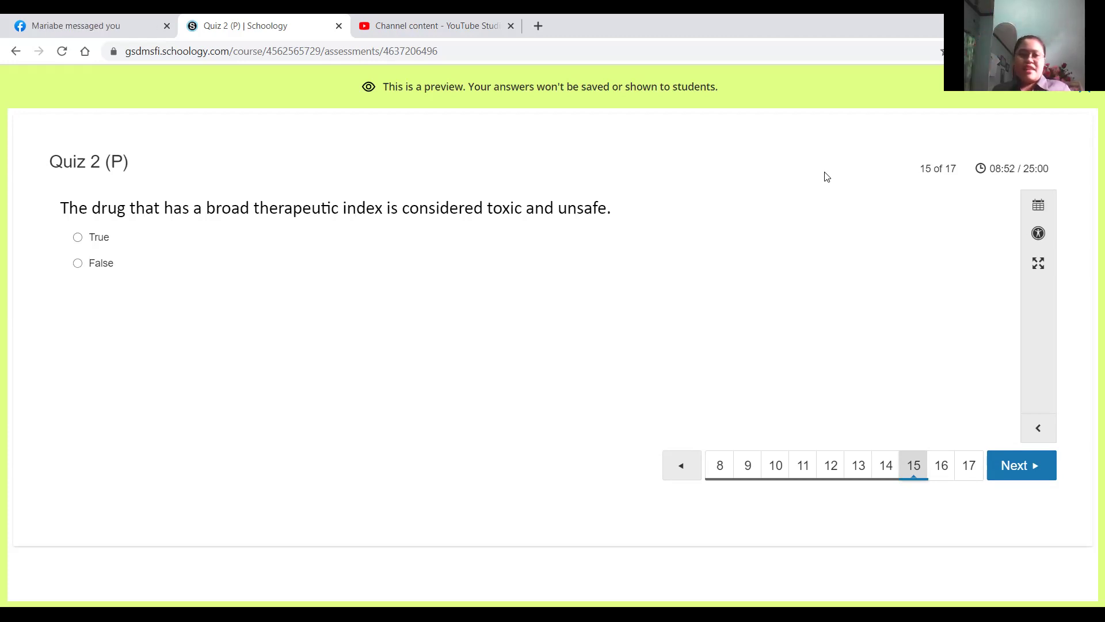
click(79, 263)
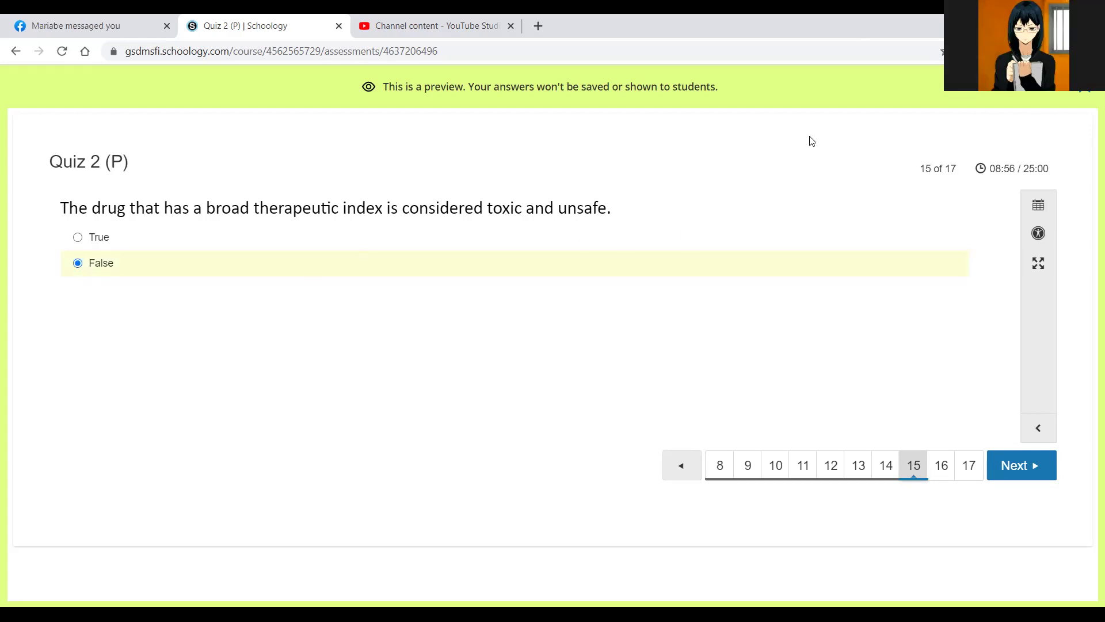